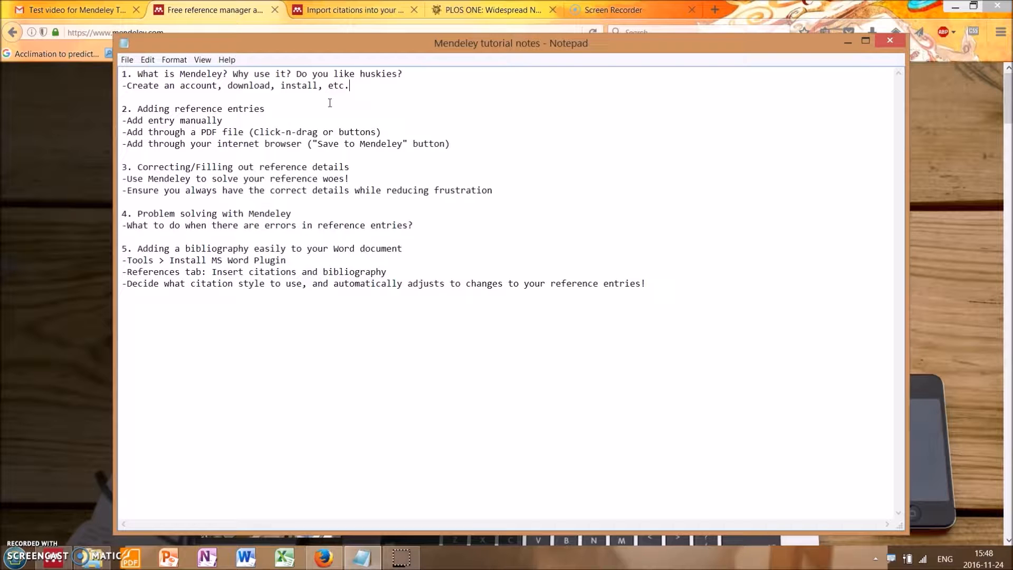
Step: Highlight the line about creating an account, downloading and installing in the tutorial notes
{"action": "key", "text": "alt+Tab"}
{"action": "key", "text": "alt+Tab"}
{"action": "left_click_drag", "start_coordinate": [124, 87], "coordinate": [364, 87]}
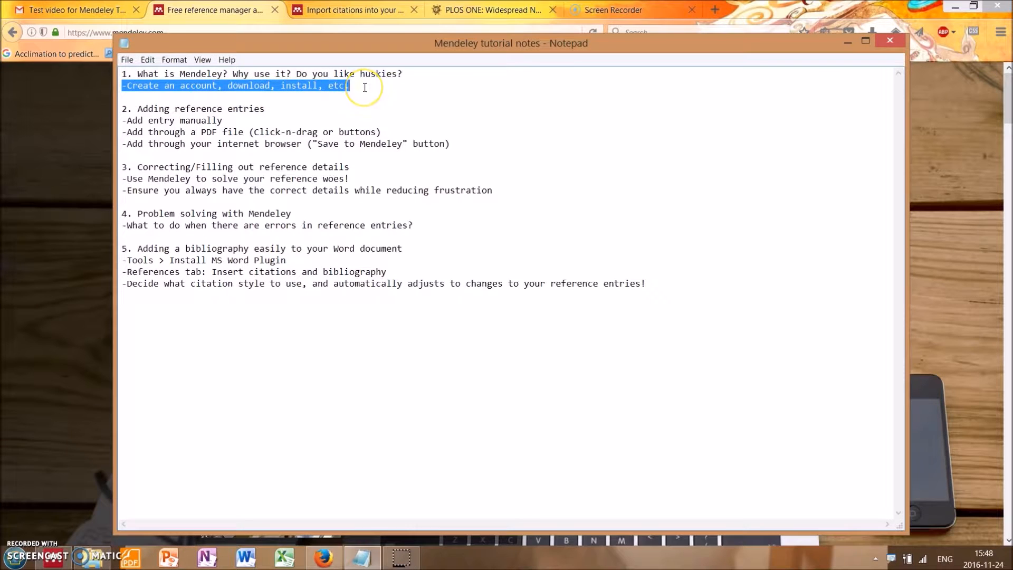
{"action": "left_click", "coordinate": [365, 88]}
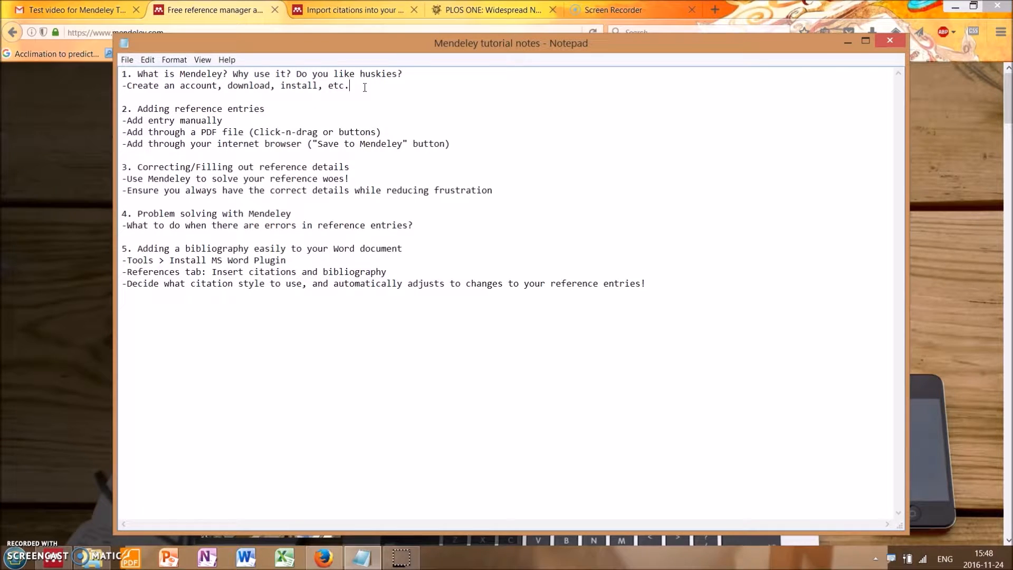
Step: Switch to the Mendeley homepage in Firefox and point out the option for creating a free account
{"action": "left_click", "coordinate": [228, 13]}
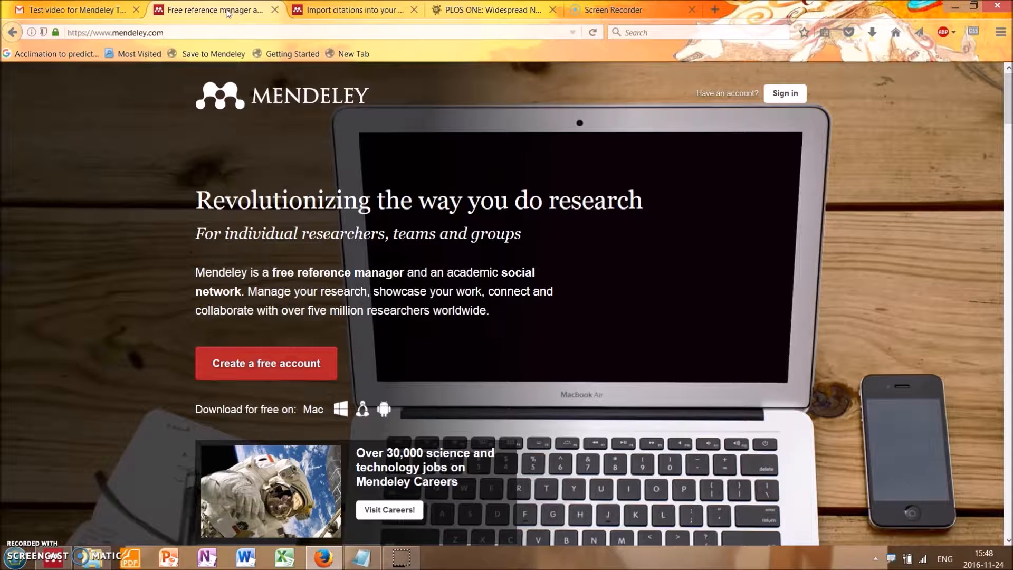
{"action": "left_click", "coordinate": [246, 354]}
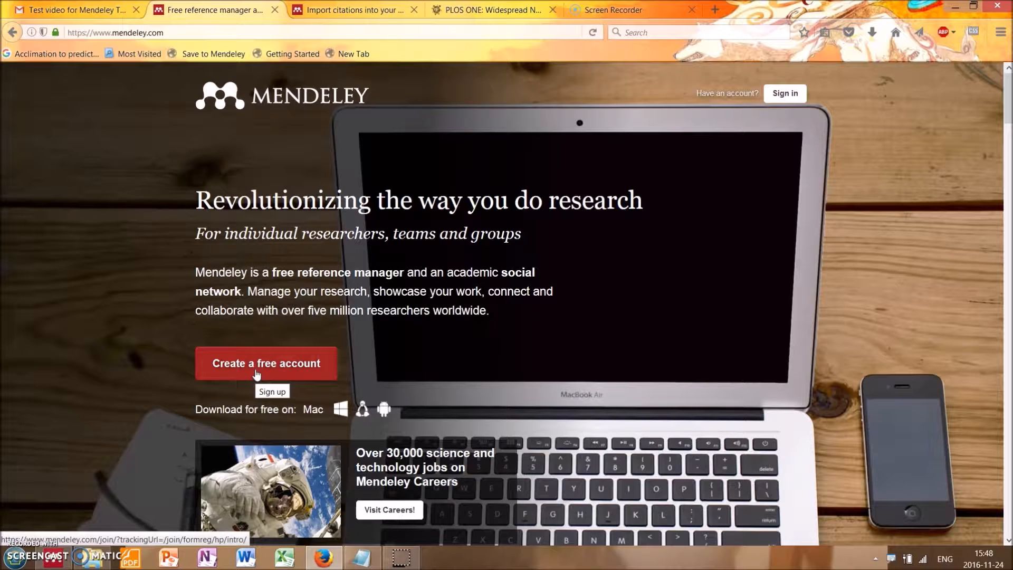
{"action": "left_click", "coordinate": [259, 336]}
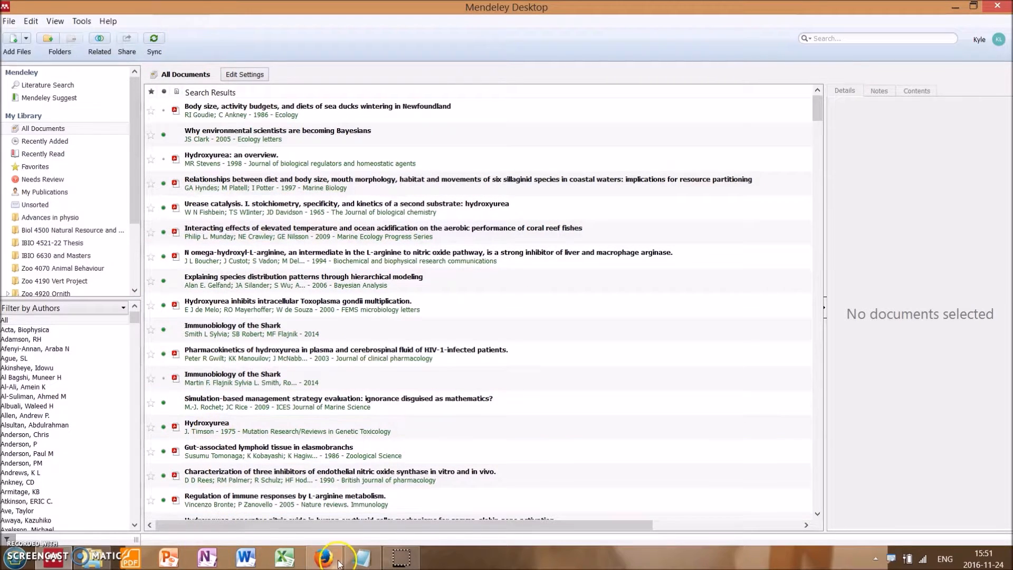
Step: Switch to the Notepad tutorial notes and review the methods for adding reference entries, highlighting the manual entry line
{"action": "left_click", "coordinate": [361, 560]}
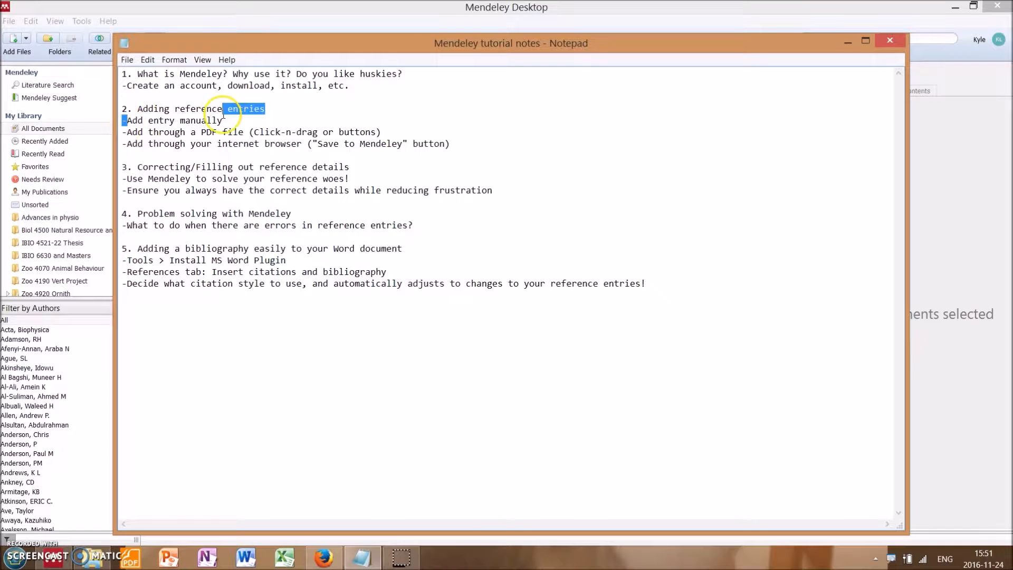
{"action": "left_click_drag", "start_coordinate": [159, 132], "coordinate": [207, 133]}
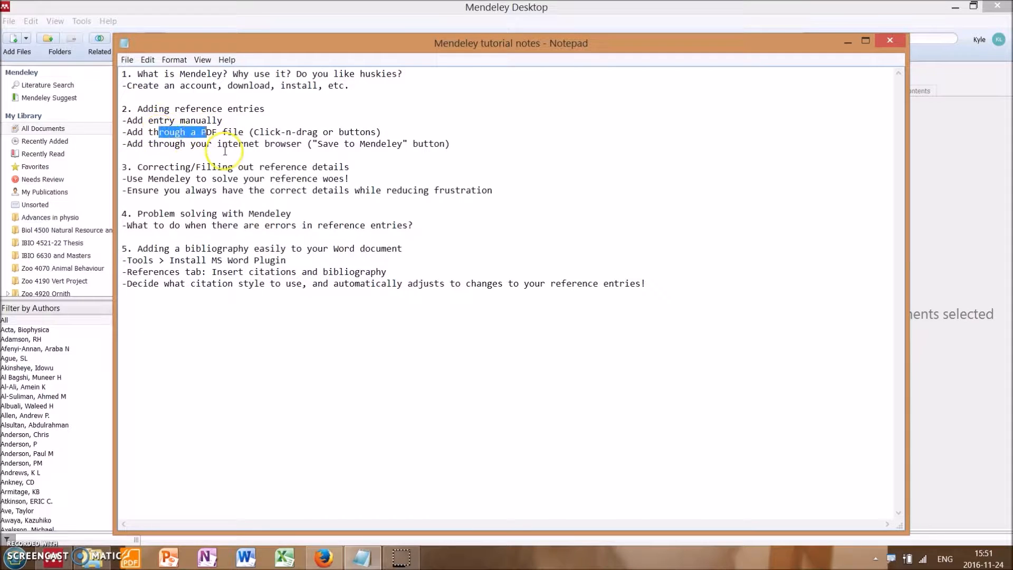
{"action": "left_click", "coordinate": [233, 148]}
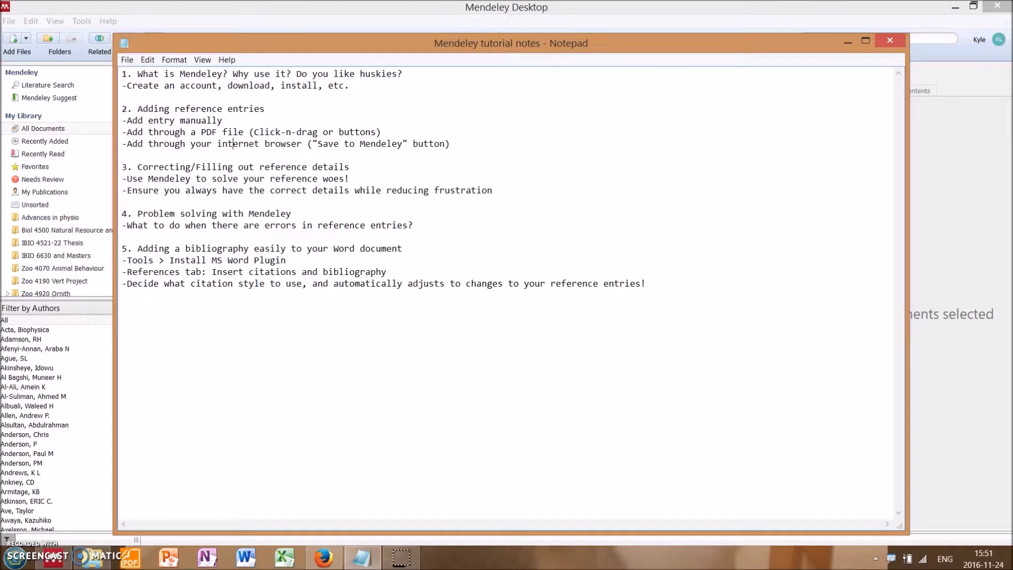
{"action": "left_click_drag", "start_coordinate": [228, 119], "coordinate": [101, 125]}
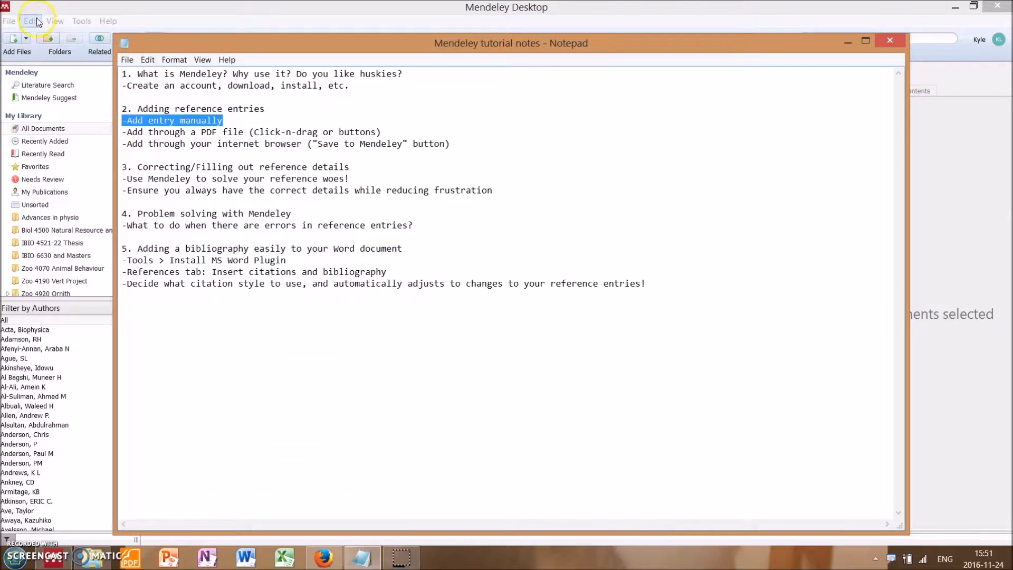
Step: Switch to Mendeley Desktop, start a manual entry, browse the document types and keep Journal Article
{"action": "left_click", "coordinate": [37, 21]}
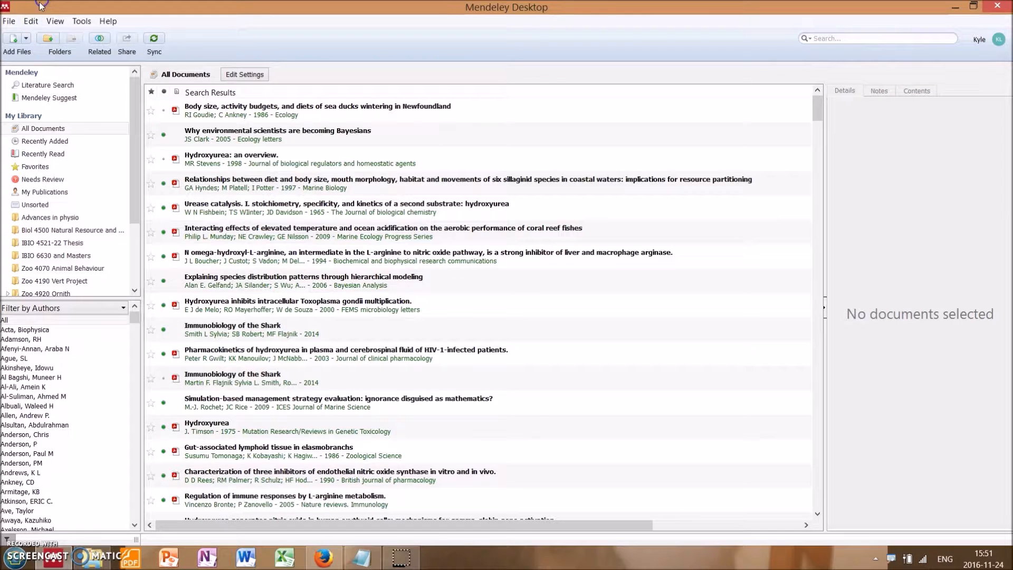
{"action": "left_click", "coordinate": [9, 23]}
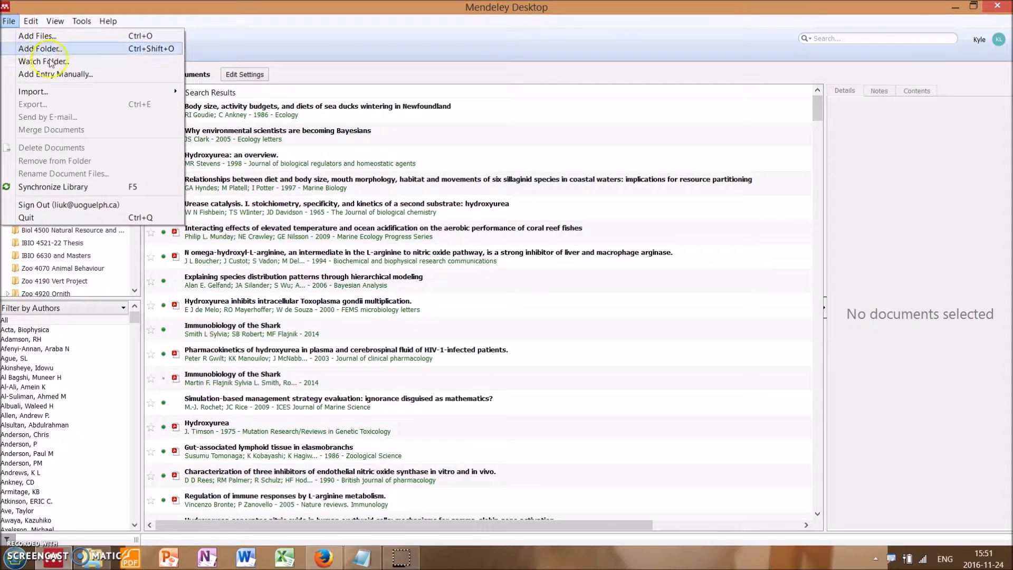
{"action": "left_click", "coordinate": [138, 74]}
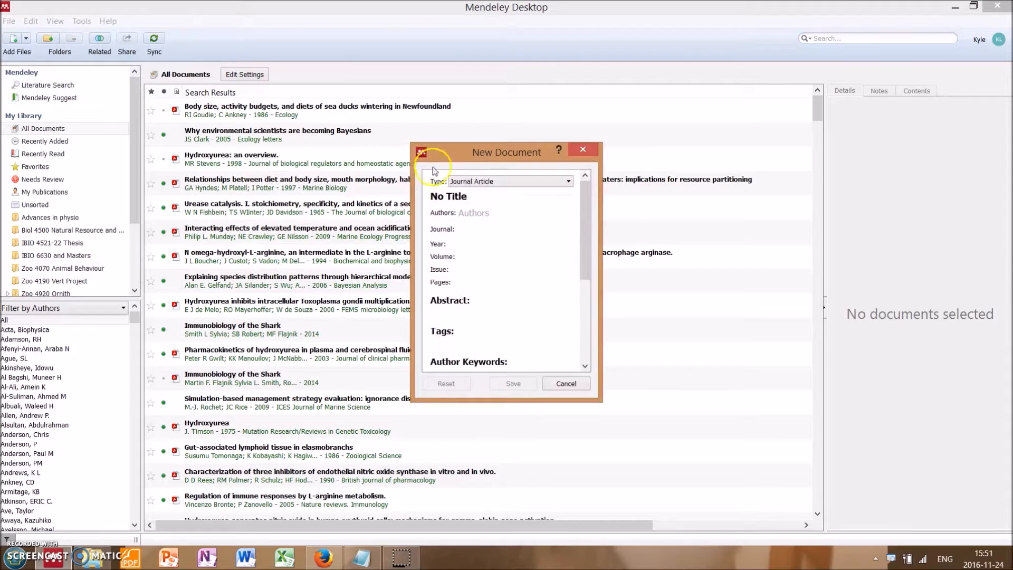
{"action": "left_click", "coordinate": [499, 180]}
{"action": "left_click", "coordinate": [499, 184]}
{"action": "left_click", "coordinate": [568, 182]}
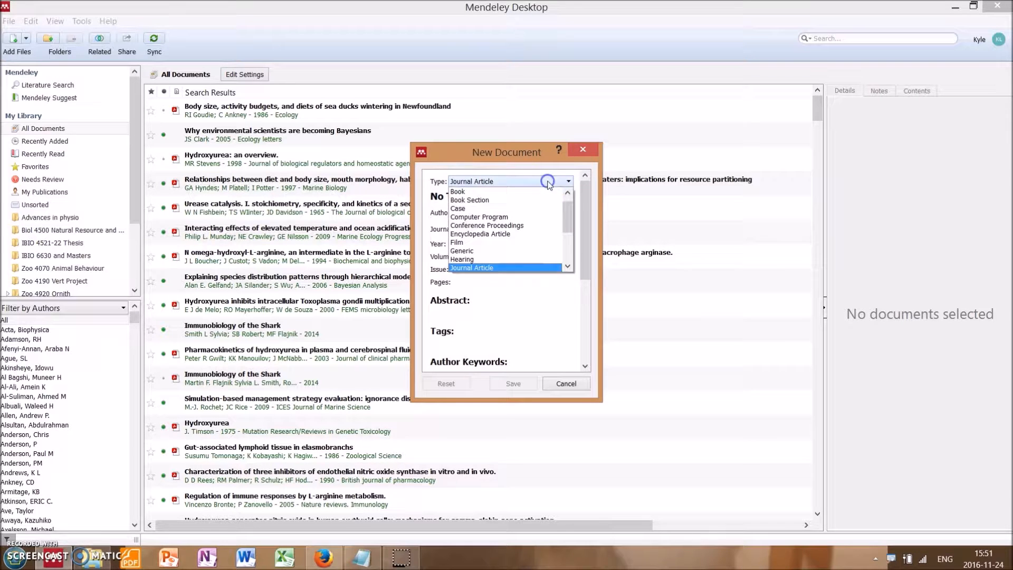
{"action": "scroll", "coordinate": [549, 213], "scroll_direction": "down", "scroll_amount": 3}
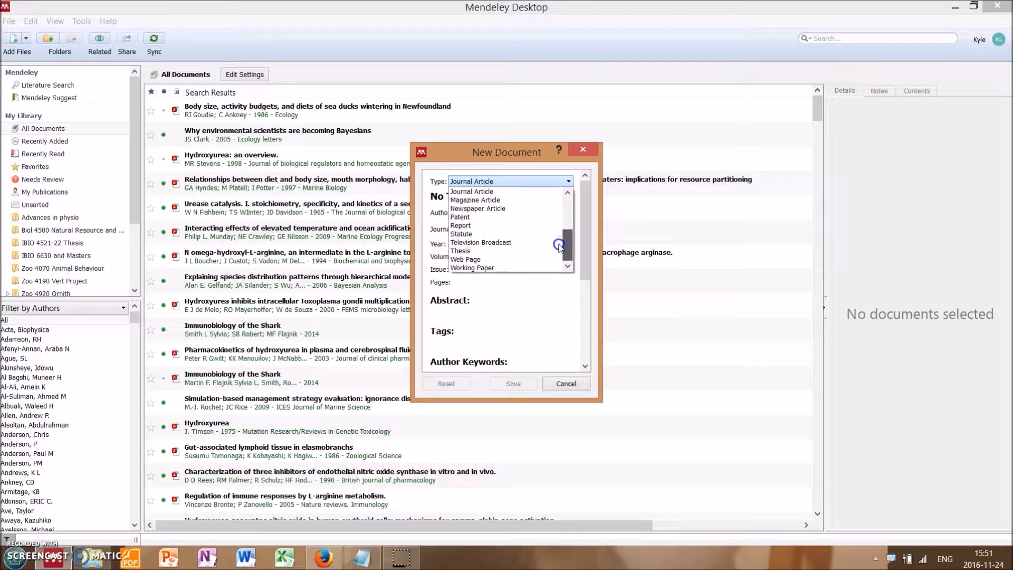
{"action": "left_click", "coordinate": [519, 190]}
Step: Try the title "Fill title here" for the new document and discard the entry
{"action": "left_click", "coordinate": [490, 211]}
{"action": "left_click", "coordinate": [523, 197]}
{"action": "double_click", "coordinate": [528, 194]}
{"action": "key", "text": "BackSpace"}
{"action": "key", "text": "BackSpace"}
{"action": "key", "text": "BackSpace"}
{"action": "key", "text": "BackSpace"}
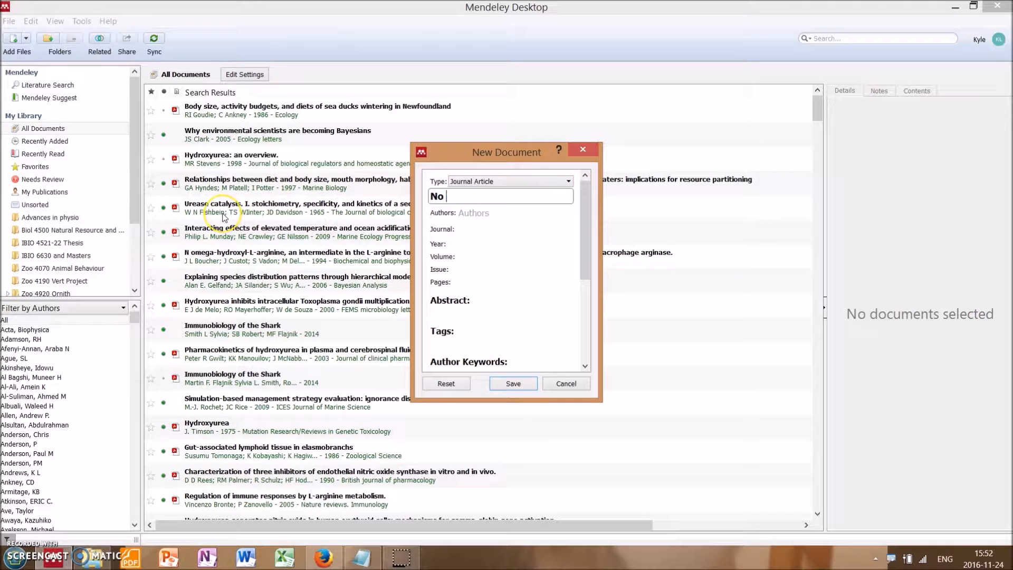
{"action": "type", "text": "Fill title here"}
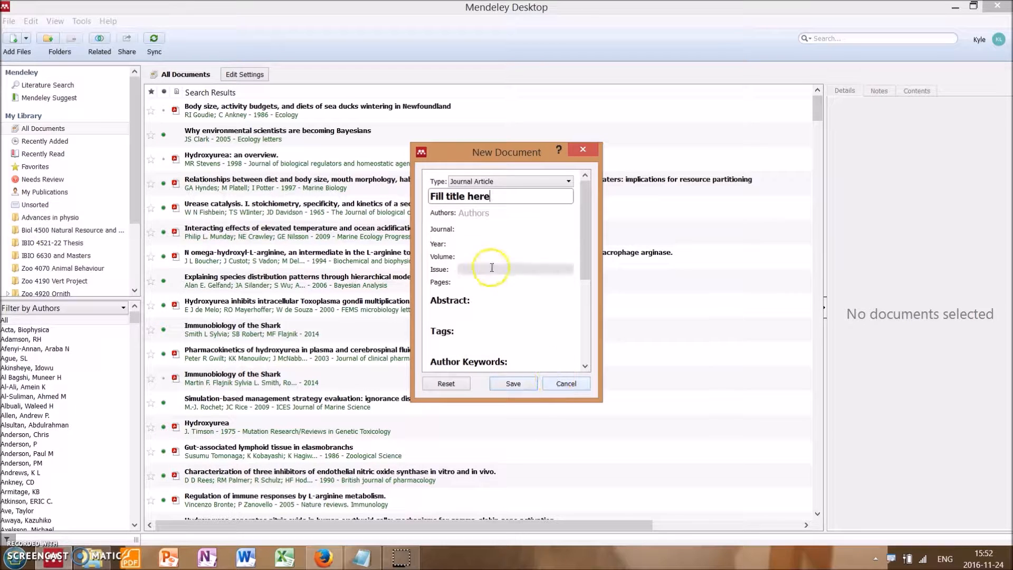
{"action": "left_click", "coordinate": [574, 390]}
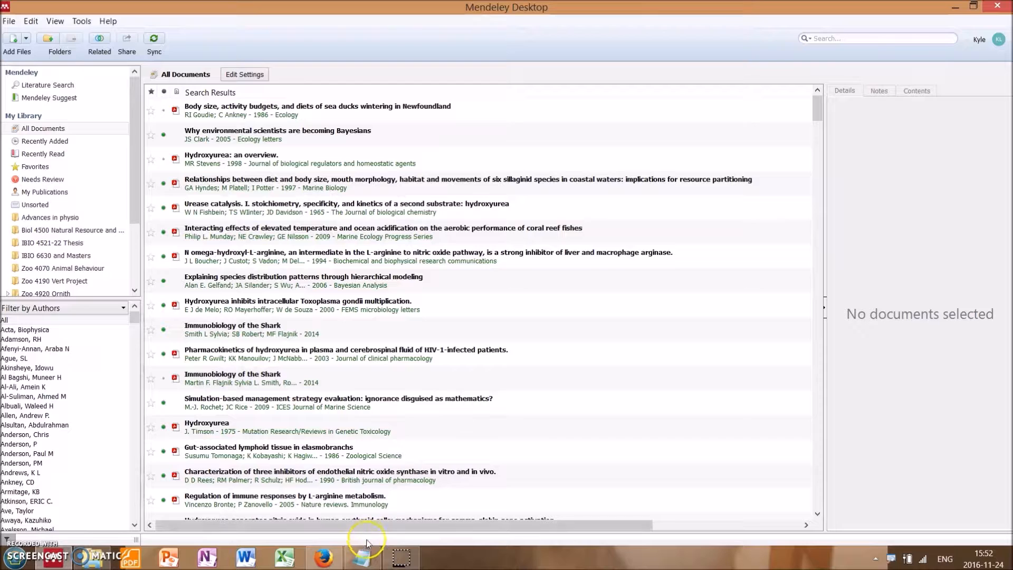
Step: Switch to the Notepad tutorial notes and highlight the line about adding references through a PDF file
{"action": "left_click", "coordinate": [358, 559]}
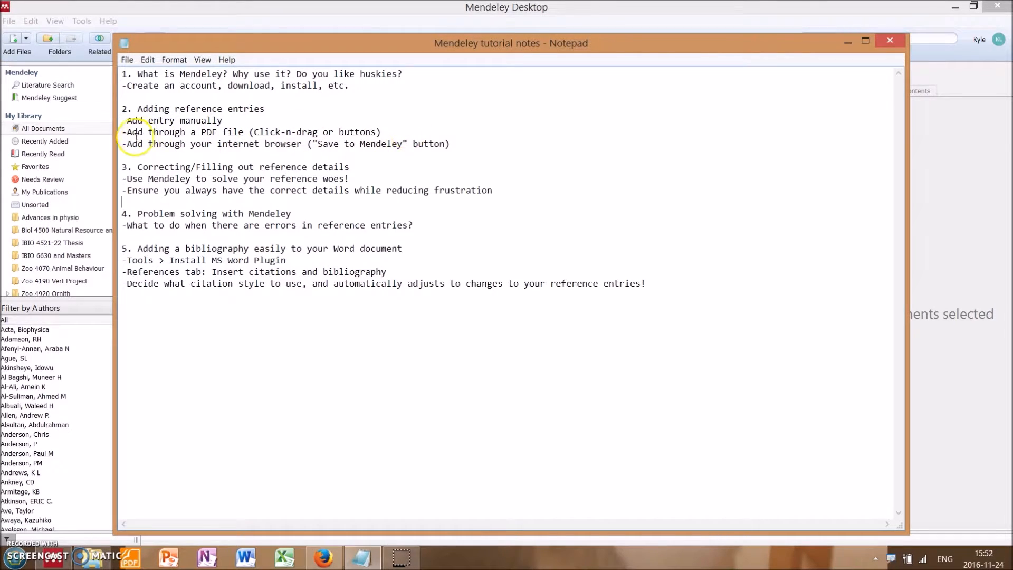
{"action": "left_click_drag", "start_coordinate": [127, 132], "coordinate": [388, 132]}
{"action": "left_click", "coordinate": [388, 132]}
Step: Add the PDF Biology_statistics_made_simple_using_Excel from the 4th year folder to the Mendeley Desktop library
{"action": "left_click", "coordinate": [64, 415]}
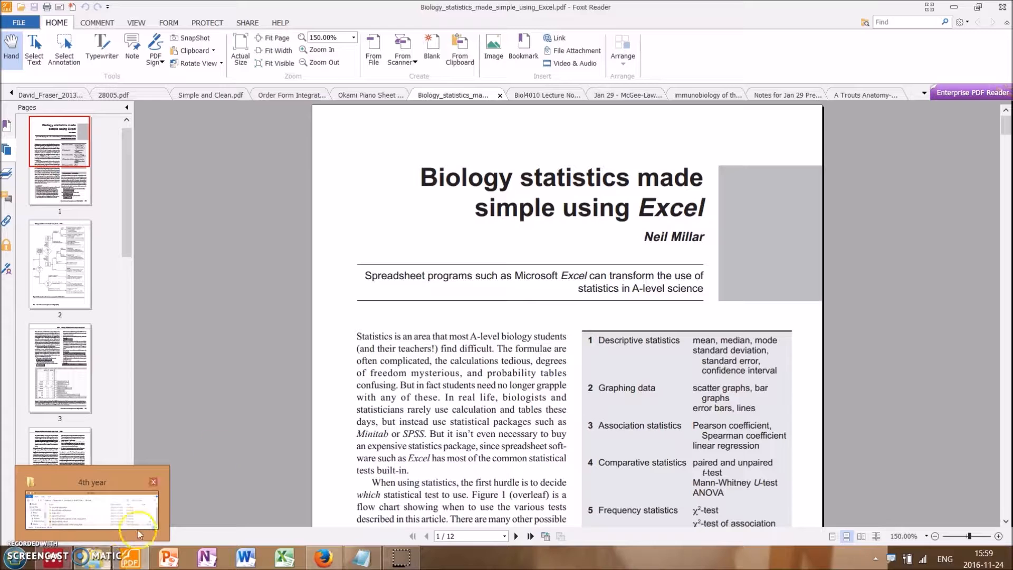
{"action": "left_click", "coordinate": [93, 510]}
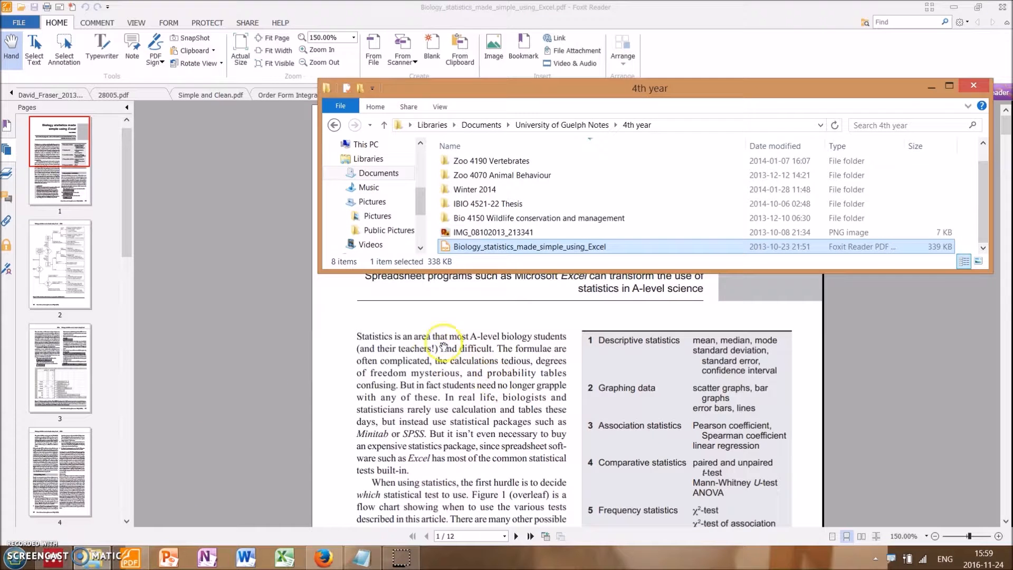
{"action": "left_click_drag", "start_coordinate": [519, 251], "coordinate": [572, 118]}
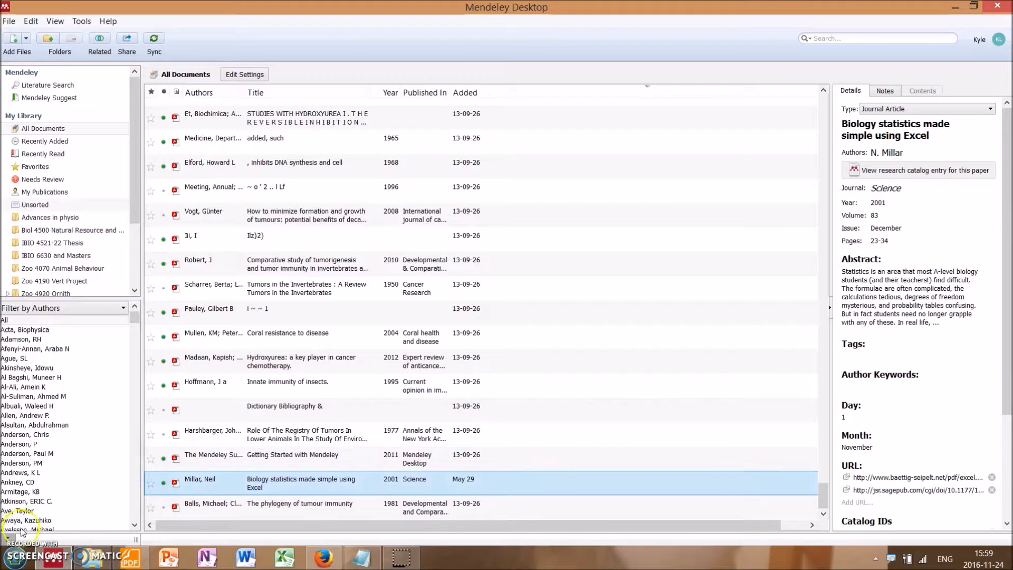
Step: Return to the Notepad tutorial notes and highlight the line about adding references through the internet browser
{"action": "left_click", "coordinate": [363, 558]}
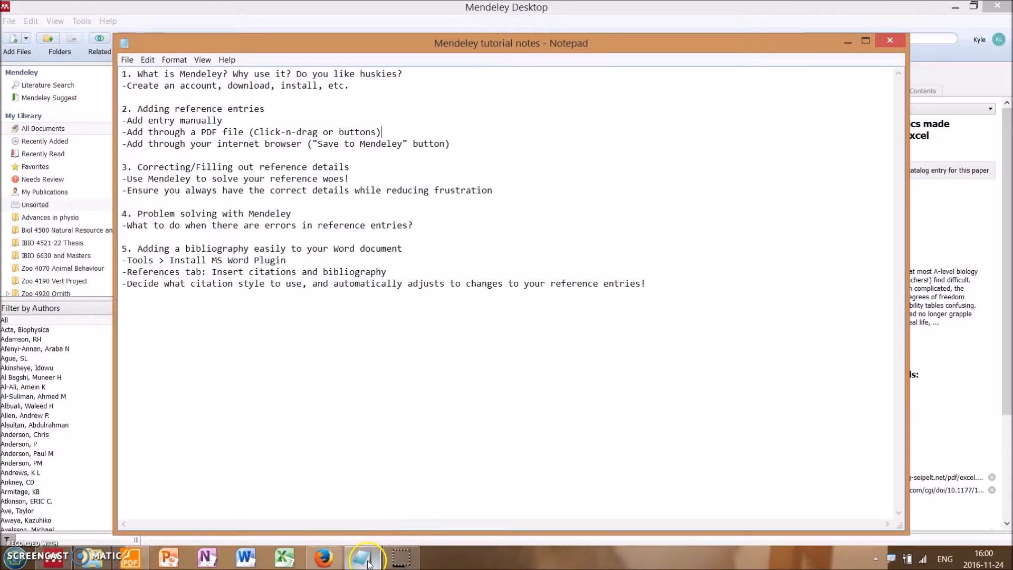
{"action": "mouse_move", "coordinate": [370, 554]}
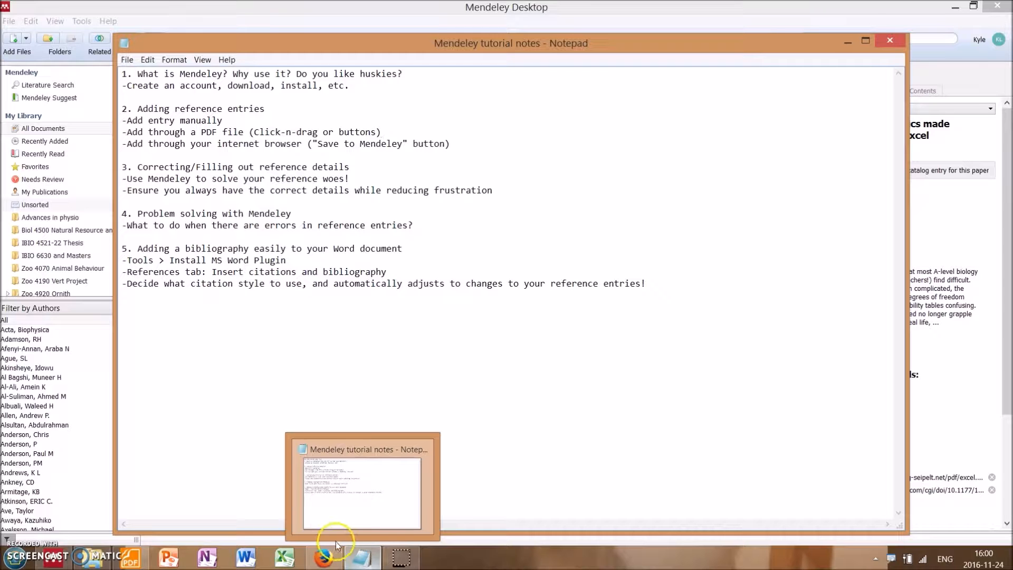
{"action": "left_click", "coordinate": [472, 149]}
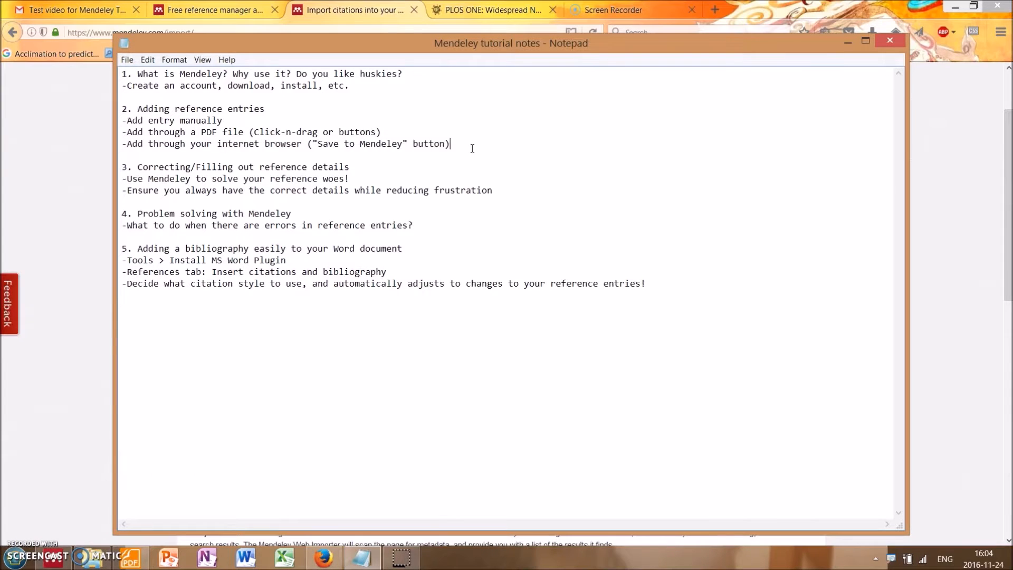
{"action": "left_click_drag", "start_coordinate": [472, 149], "coordinate": [118, 145]}
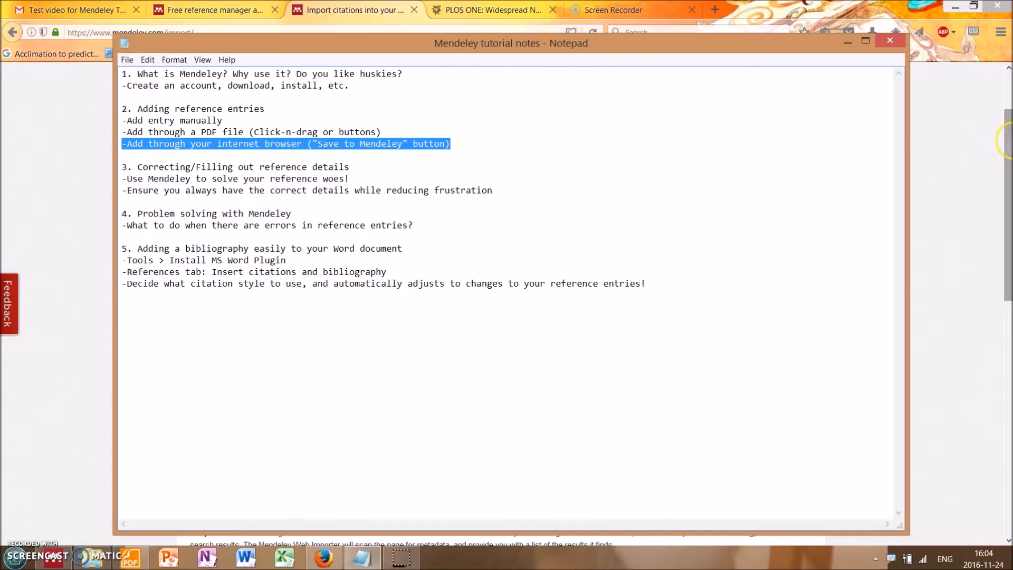
Step: Switch to the Mendeley import page in Firefox and examine the Web Importer installation instructions and Save to Mendeley bookmarklet
{"action": "left_click", "coordinate": [1009, 97]}
{"action": "left_click_drag", "start_coordinate": [1009, 119], "coordinate": [1009, 159]}
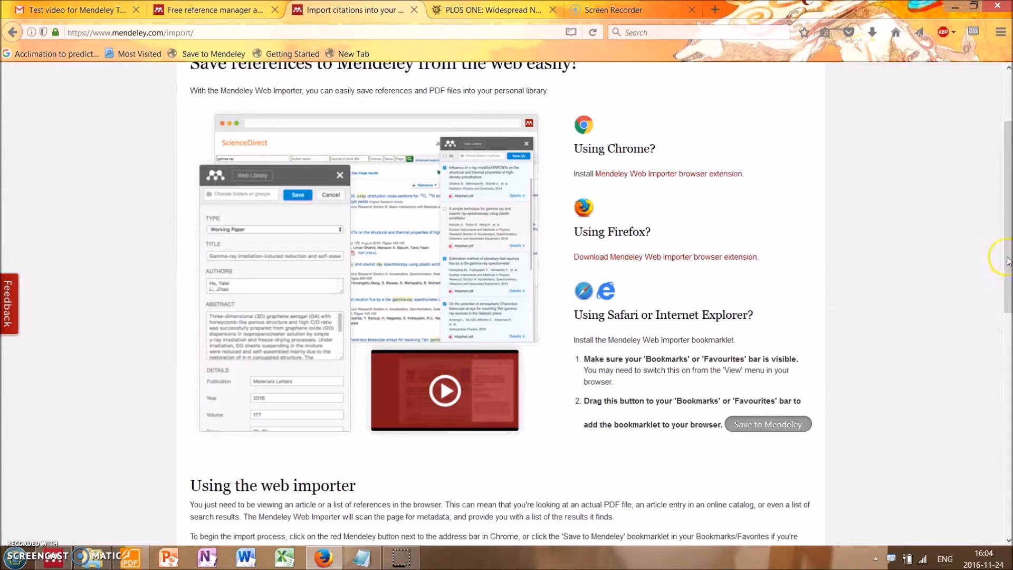
{"action": "left_click_drag", "start_coordinate": [1010, 240], "coordinate": [1009, 278]}
{"action": "scroll", "coordinate": [987, 290], "scroll_direction": "down", "scroll_amount": 1}
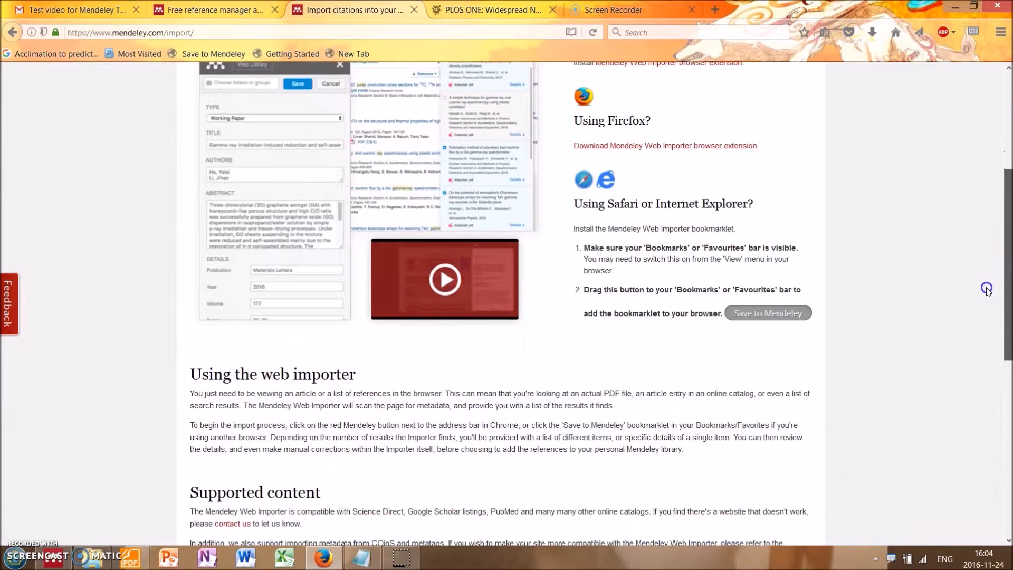
{"action": "scroll", "coordinate": [987, 290], "scroll_direction": "down", "scroll_amount": 1}
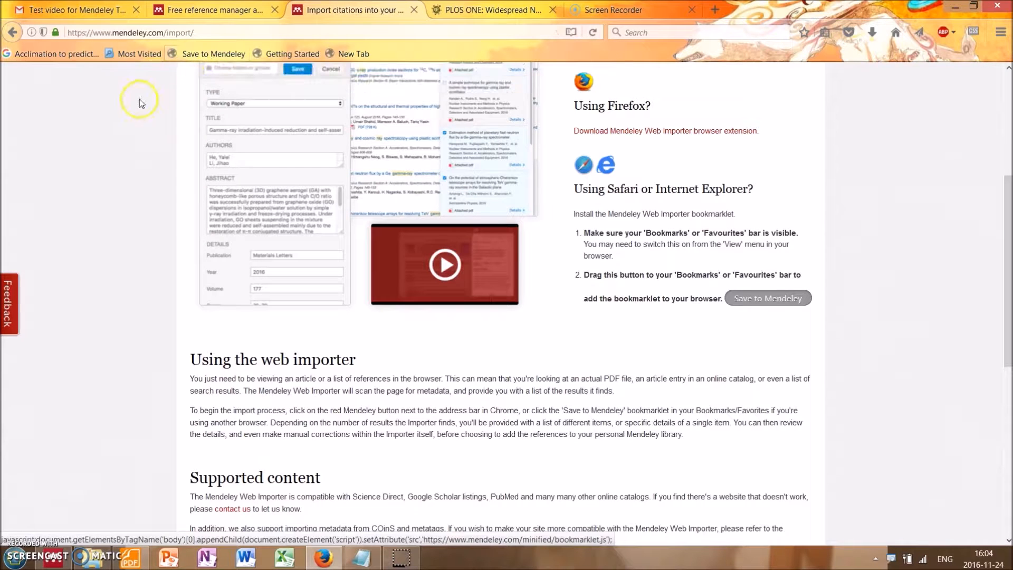
{"action": "left_click", "coordinate": [203, 55]}
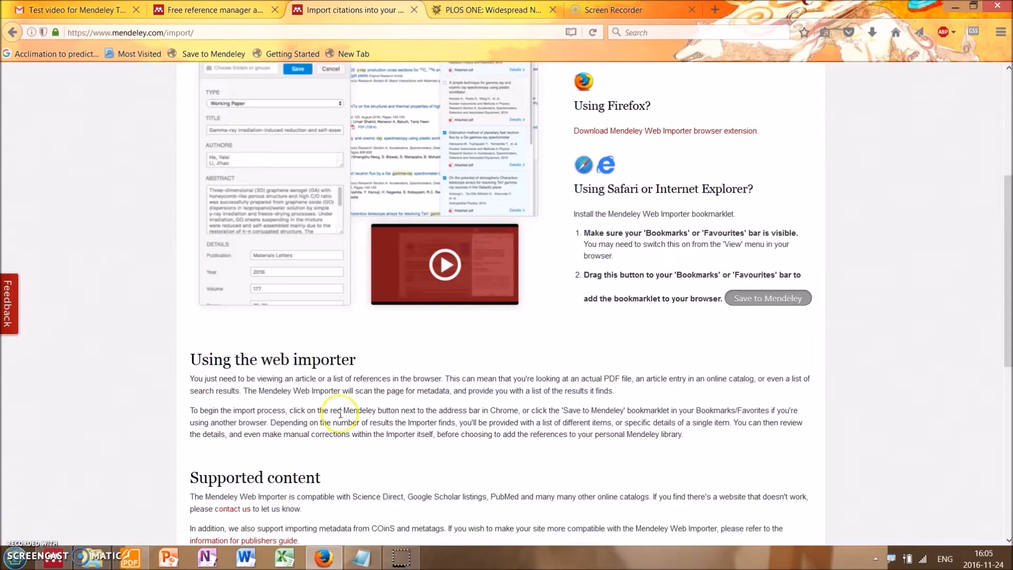
Step: Save the PLOS ONE article "Widespread Natural Occurrence of Hydroxyurea in Animals" to Mendeley with the bookmarklet, including its PDF
{"action": "left_click", "coordinate": [487, 7]}
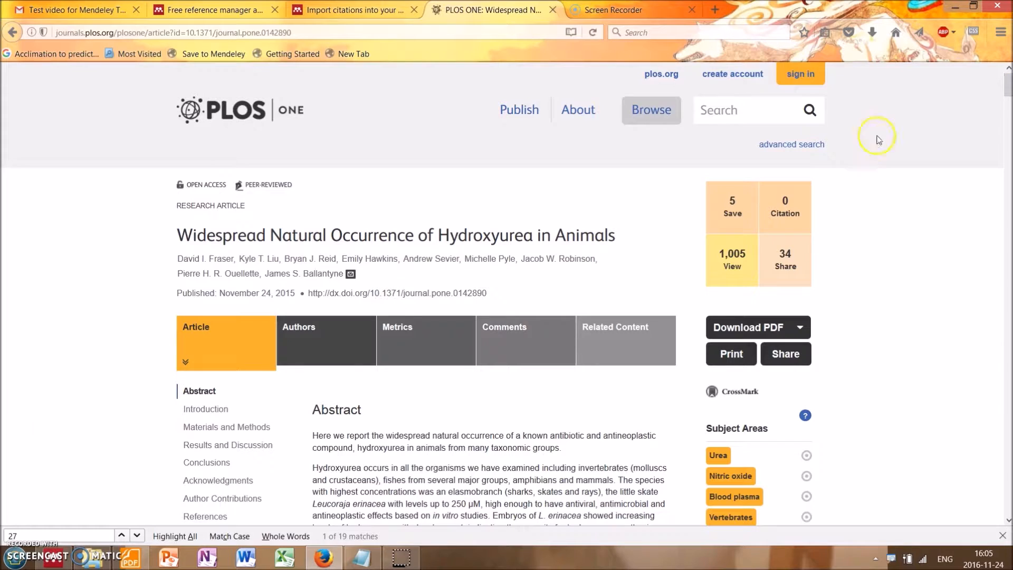
{"action": "left_click", "coordinate": [216, 55]}
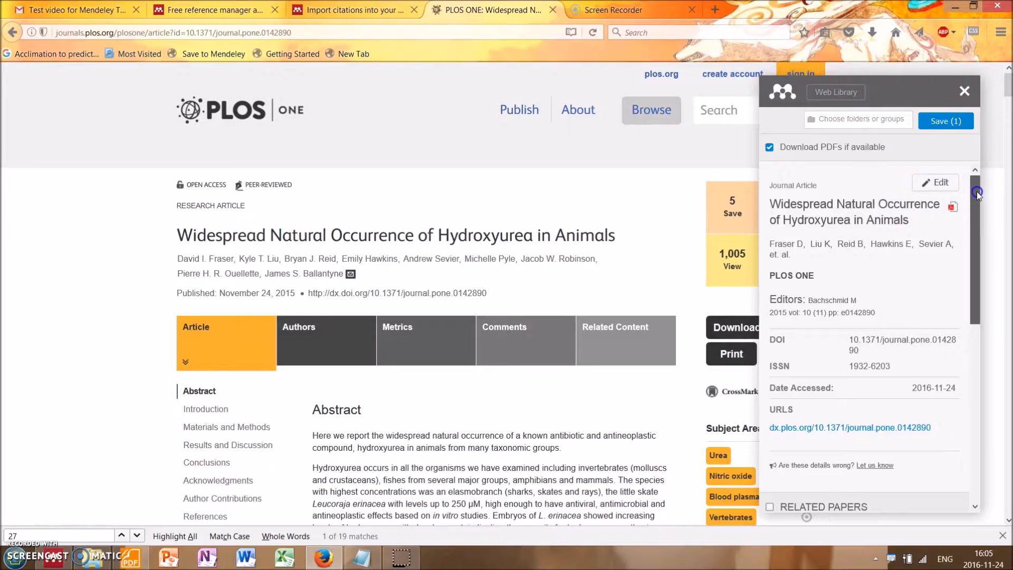
{"action": "mouse_move", "coordinate": [978, 195]}
{"action": "left_mouse_down"}
{"action": "mouse_move", "coordinate": [964, 349]}
{"action": "mouse_move", "coordinate": [948, 346]}
{"action": "mouse_move", "coordinate": [946, 208]}
{"action": "mouse_move", "coordinate": [958, 194]}
{"action": "left_mouse_up"}
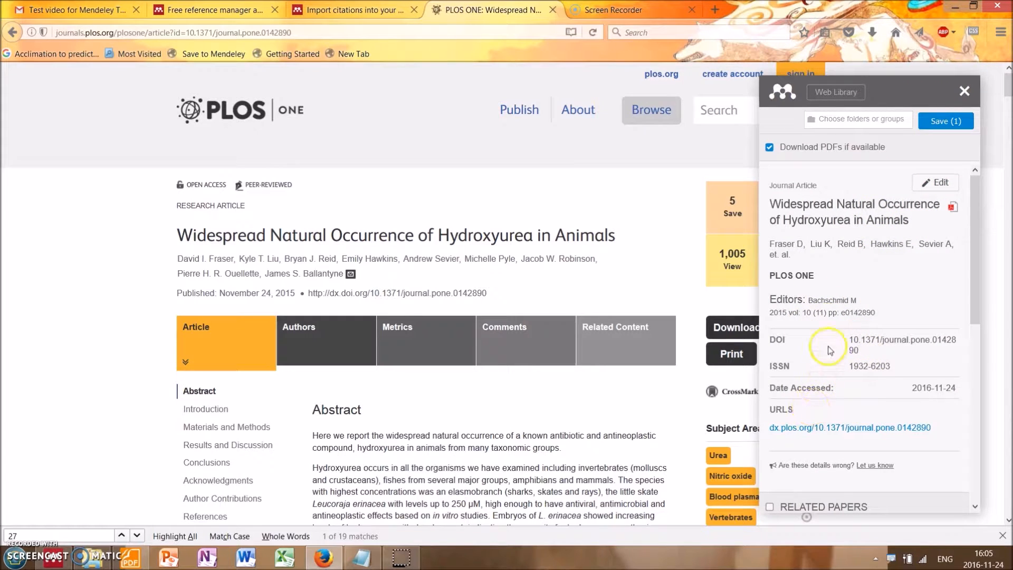
{"action": "left_click", "coordinate": [937, 123]}
Step: Switch to Mendeley Desktop, select the hydroxyurea article entry and review its full reference details
{"action": "left_click", "coordinate": [53, 558]}
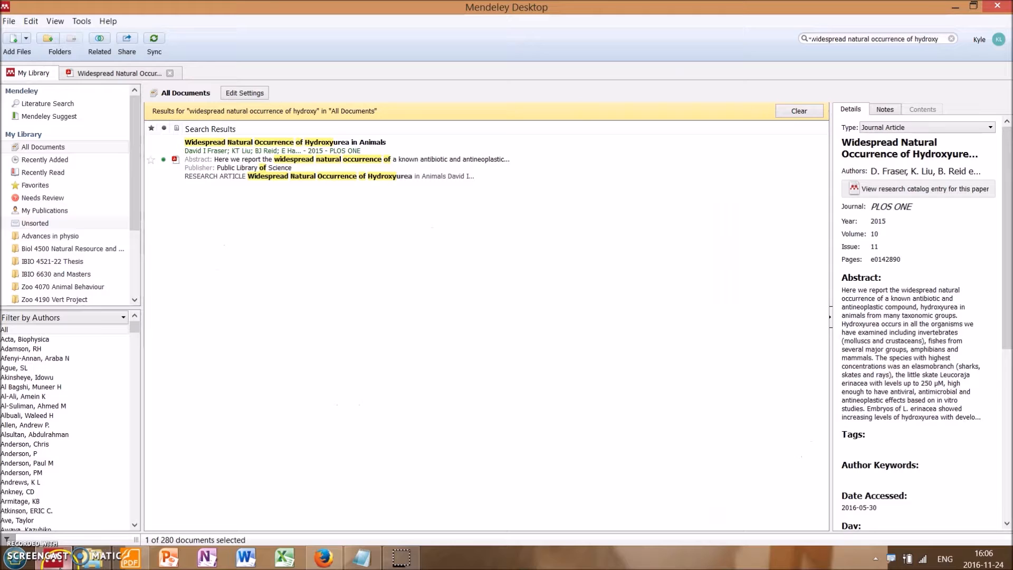
{"action": "left_click", "coordinate": [533, 170]}
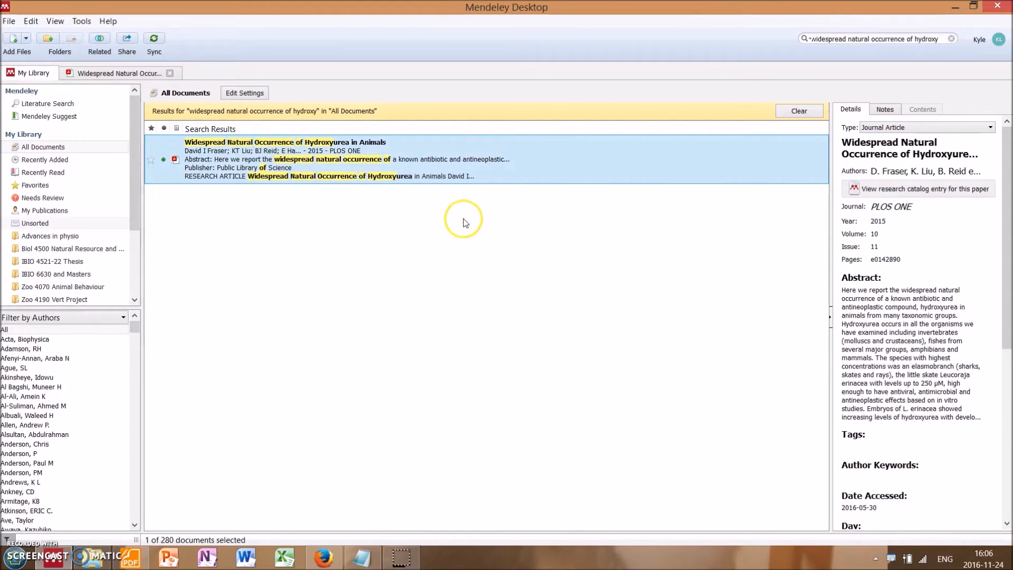
{"action": "mouse_move", "coordinate": [1008, 170]}
{"action": "left_mouse_down"}
{"action": "mouse_move", "coordinate": [1010, 312]}
{"action": "mouse_move", "coordinate": [1008, 191]}
{"action": "left_mouse_up"}
{"action": "scroll", "coordinate": [932, 171], "scroll_direction": "up", "scroll_amount": 2}
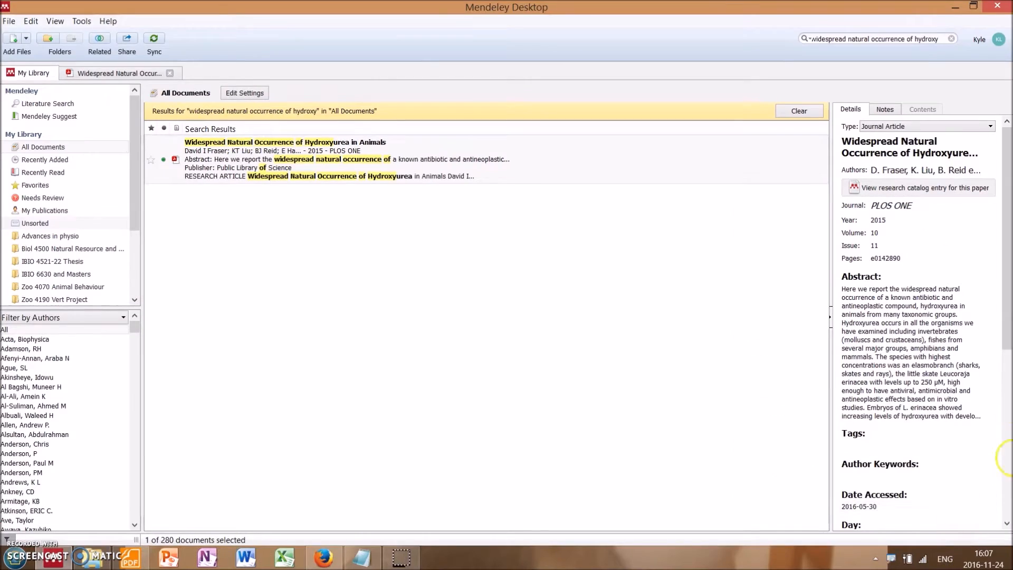
{"action": "left_click_drag", "start_coordinate": [1002, 322], "coordinate": [1004, 490]}
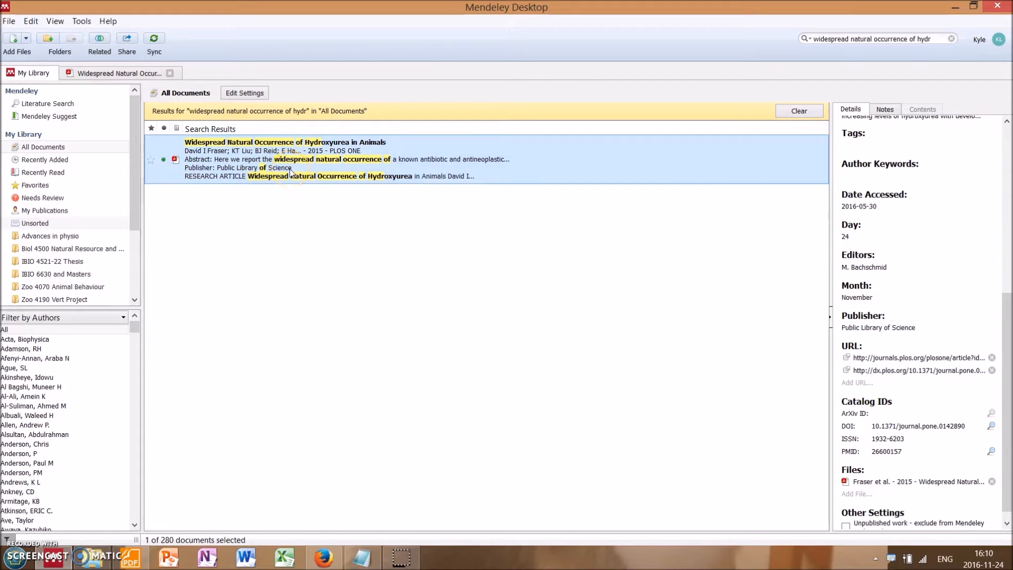
Step: Open the hydroxyurea article's PDF and trial-select the passage about African lungfish and rainbow trout on page 2
{"action": "double_click", "coordinate": [269, 165]}
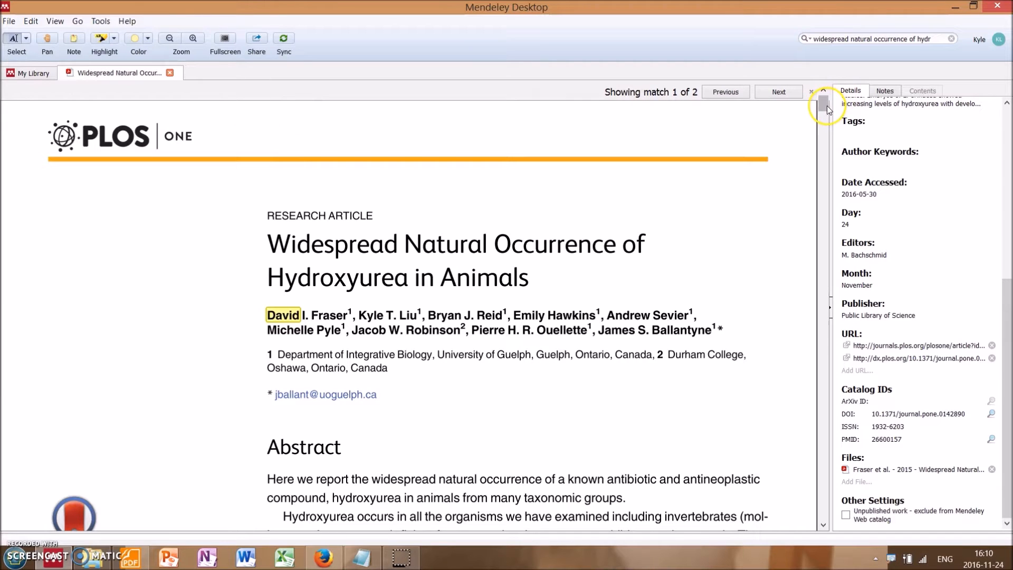
{"action": "left_click_drag", "start_coordinate": [827, 107], "coordinate": [818, 154]}
{"action": "left_click_drag", "start_coordinate": [350, 226], "coordinate": [424, 250]}
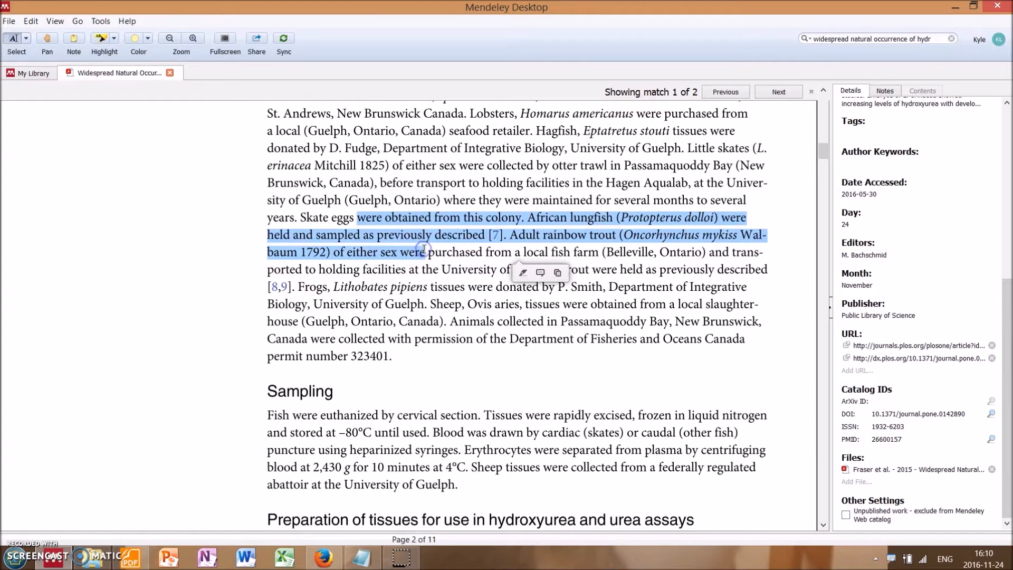
{"action": "left_click", "coordinate": [425, 249]}
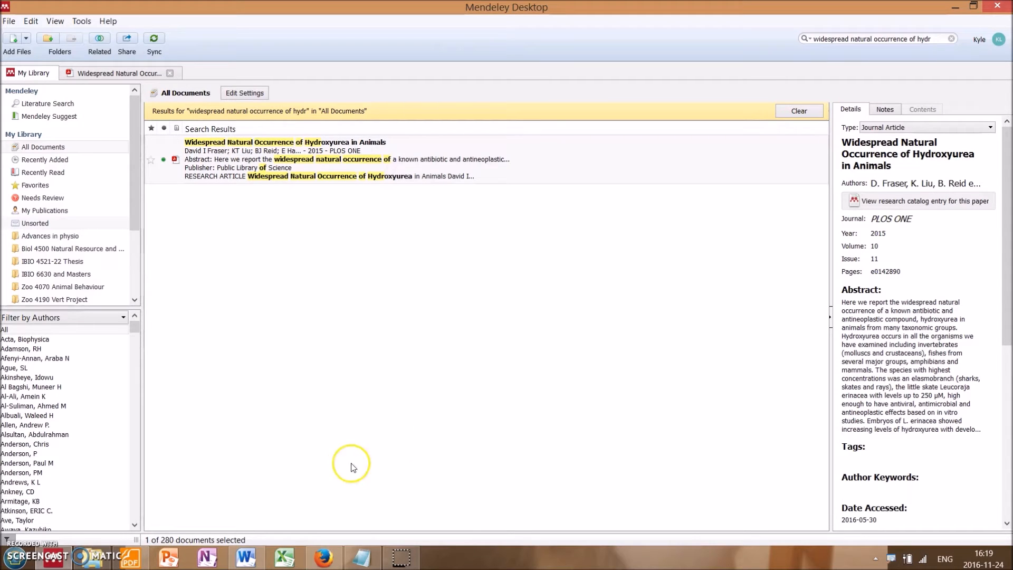
Step: Return to the Notepad tutorial notes and highlight Part 2 topics 3 to 5, including the problem-solving section on its own
{"action": "left_click", "coordinate": [365, 547]}
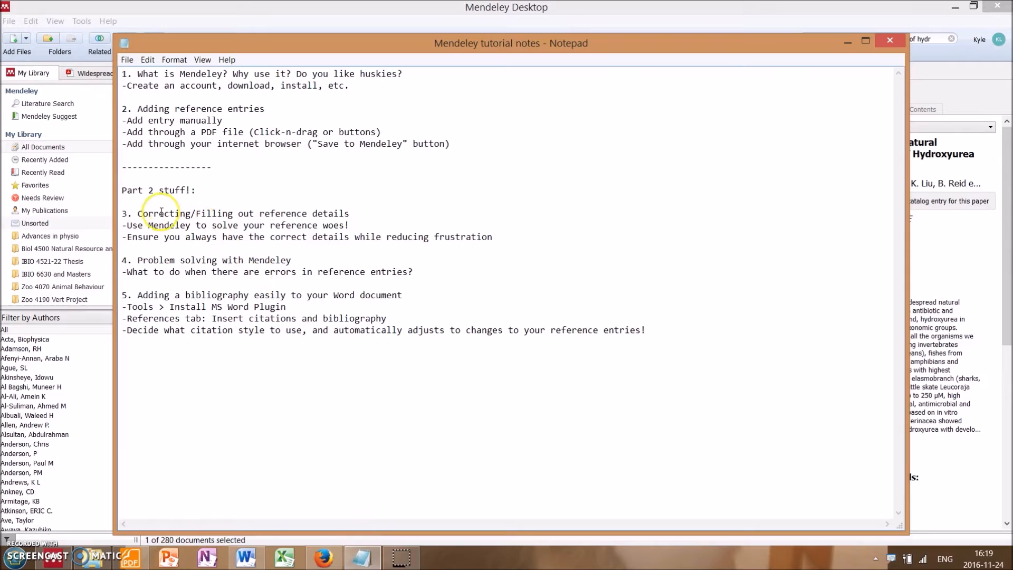
{"action": "left_click_drag", "start_coordinate": [122, 213], "coordinate": [655, 331]}
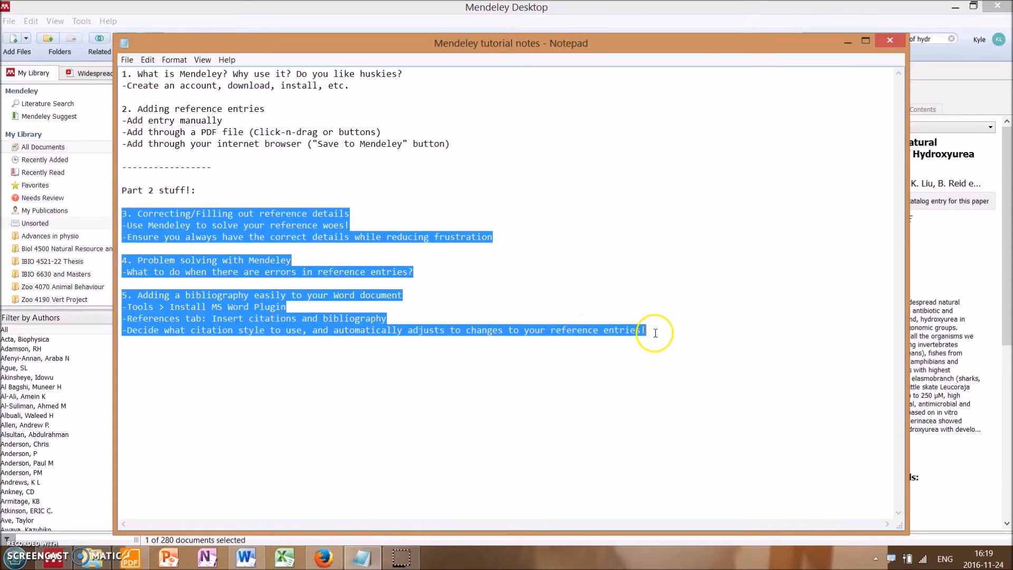
{"action": "left_click", "coordinate": [656, 333]}
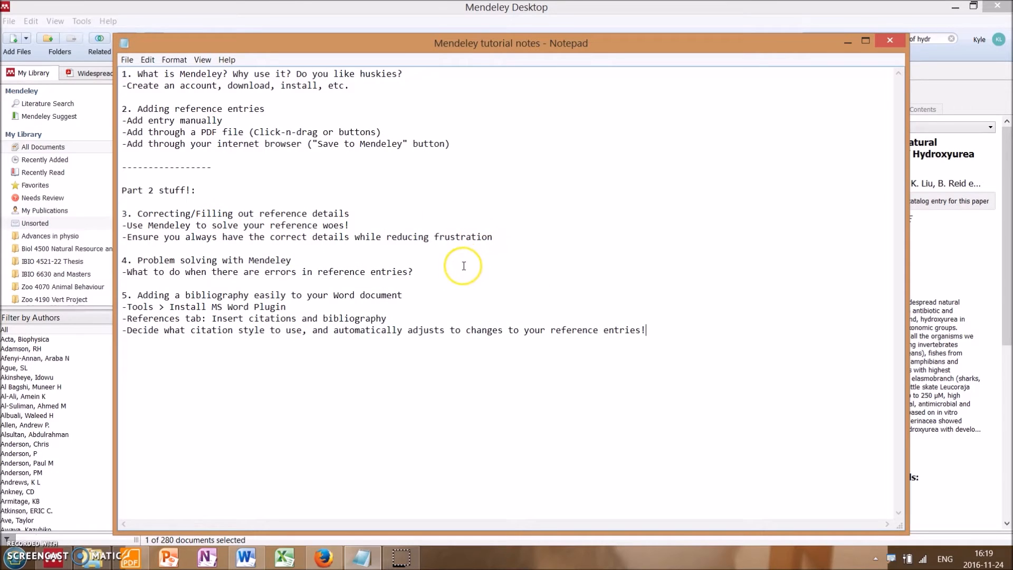
{"action": "left_click", "coordinate": [439, 272]}
{"action": "left_click_drag", "start_coordinate": [439, 272], "coordinate": [129, 246]}
{"action": "left_click", "coordinate": [131, 253]}
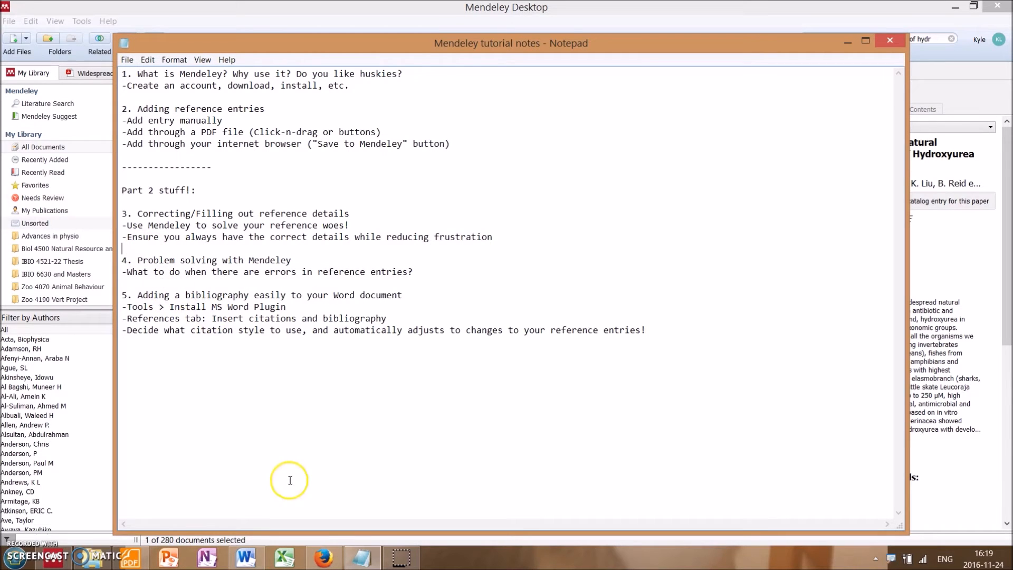
Step: Switch to Document2 in Word and undo the citation after "Sharks are cool."
{"action": "left_click", "coordinate": [247, 558]}
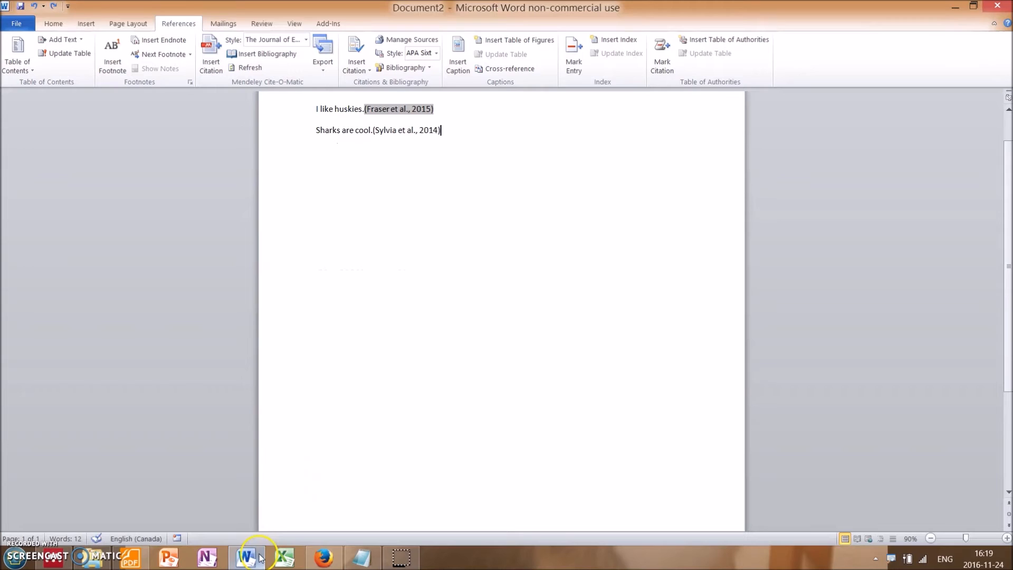
{"action": "left_click_drag", "start_coordinate": [1010, 266], "coordinate": [1010, 211]}
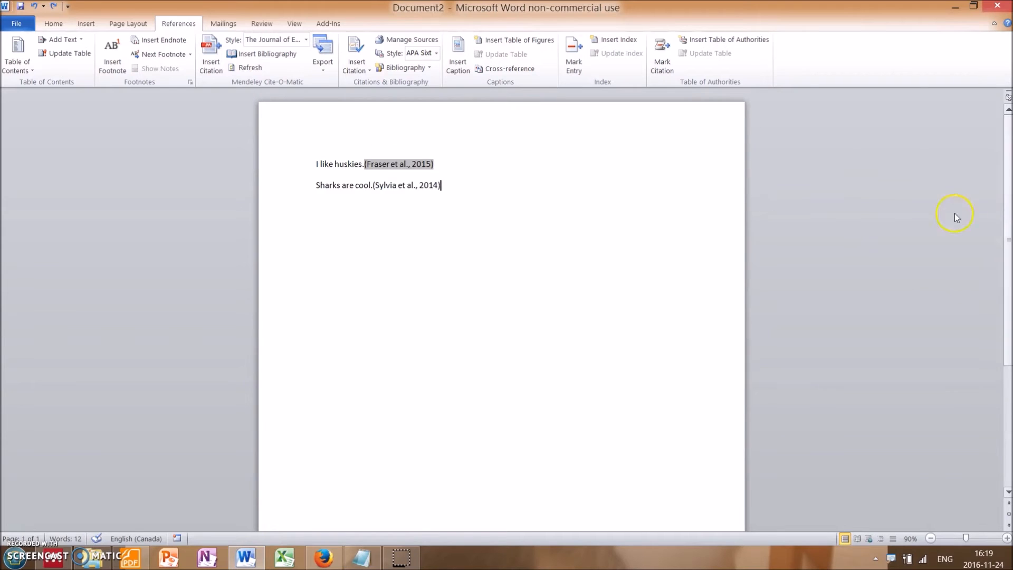
{"action": "key", "text": "ctrl+z"}
Step: Search the Mendeley library for "shark" and cite the 2014 entry "Immunobiology of the Shark" after "Sharks are cool."
{"action": "left_click", "coordinate": [211, 62]}
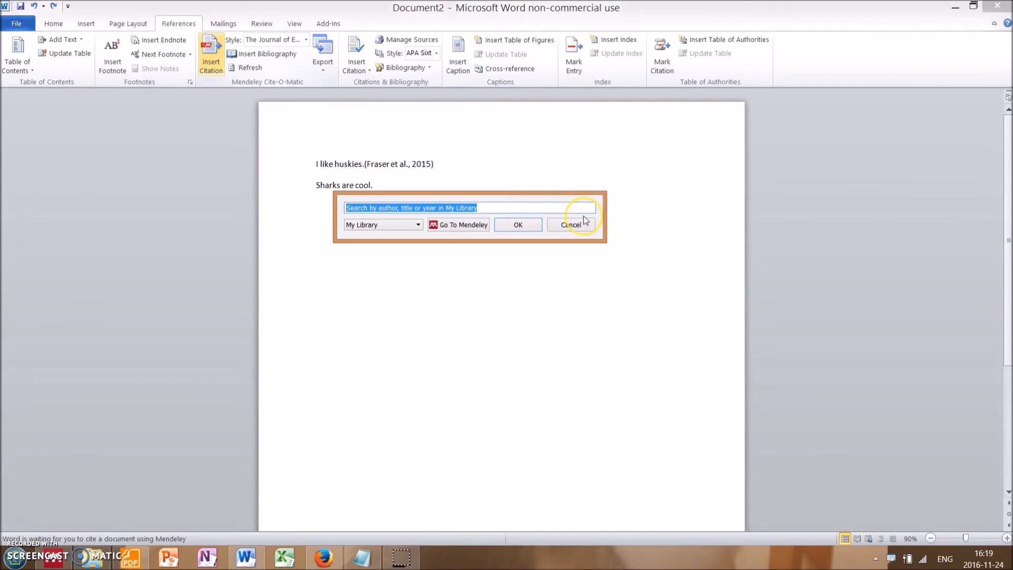
{"action": "type", "text": "shark"}
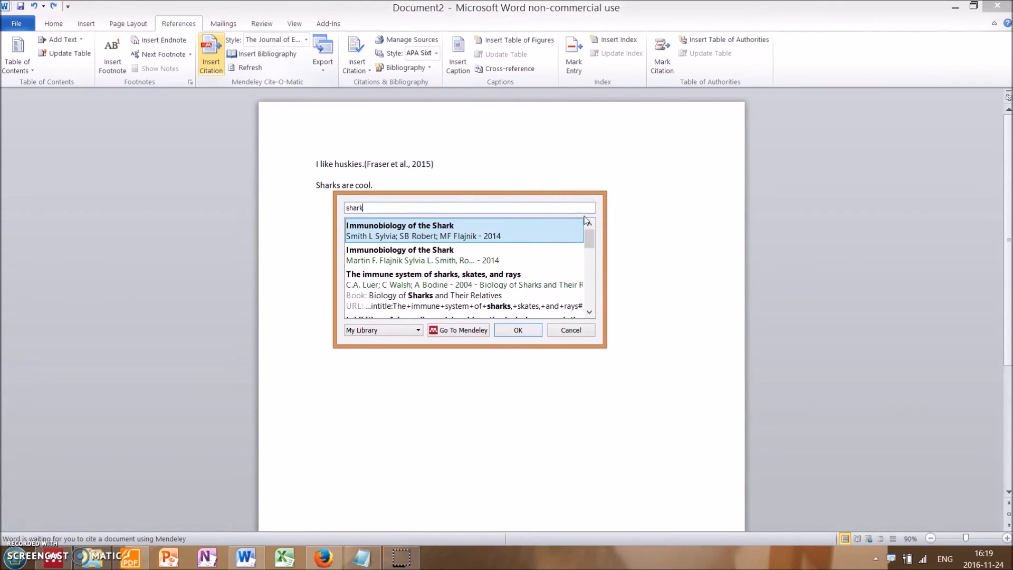
{"action": "key", "text": "Return"}
{"action": "left_click", "coordinate": [517, 225]}
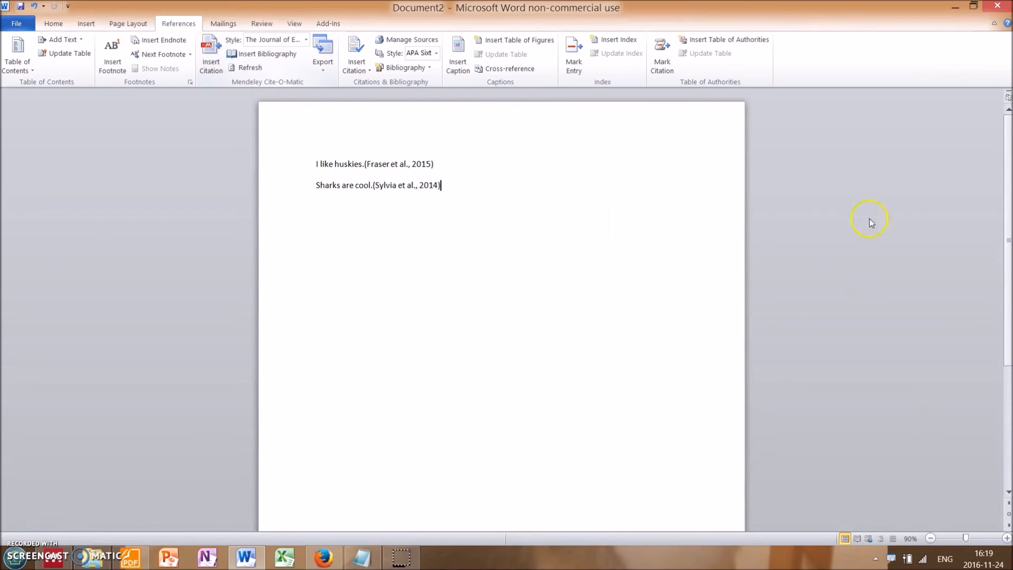
Step: Insert the Mendeley bibliography for the cited references on the page after the two sentences
{"action": "scroll", "coordinate": [1009, 206], "scroll_direction": "down", "scroll_amount": 5}
{"action": "left_click", "coordinate": [266, 53]}
{"action": "scroll", "coordinate": [1005, 330], "scroll_direction": "down", "scroll_amount": 4}
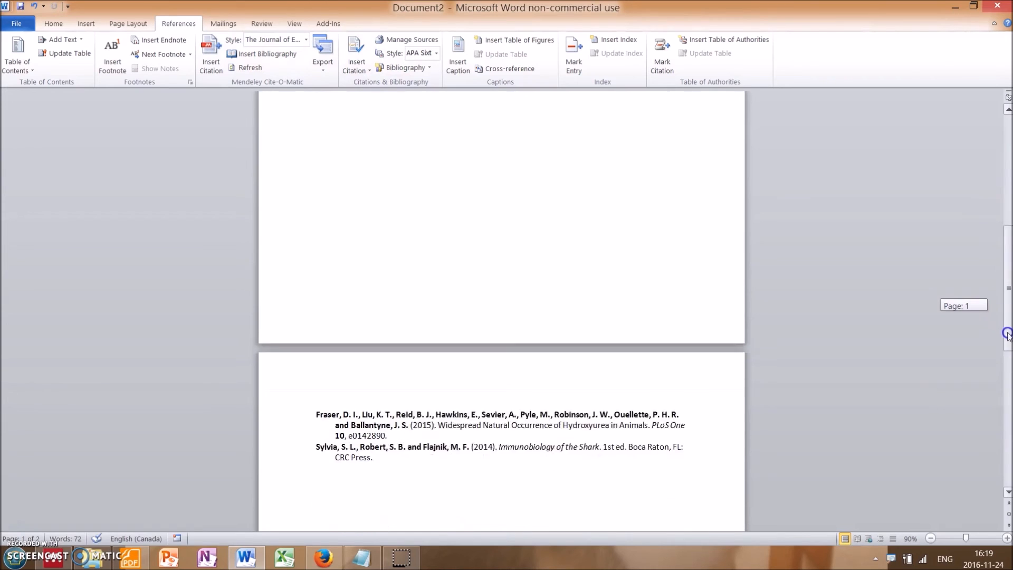